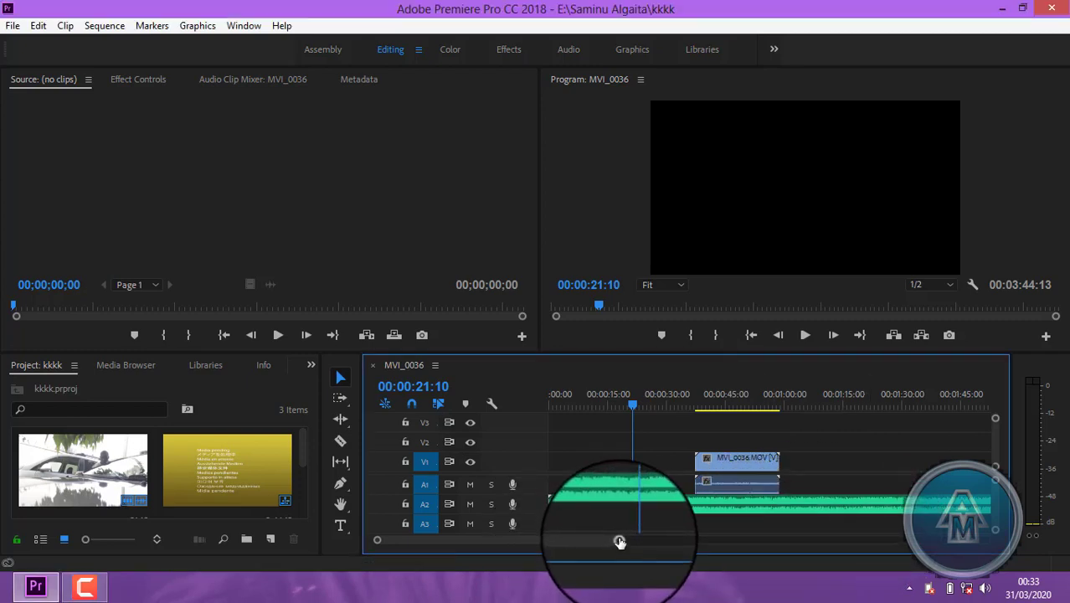
Mute audio track A2 and move the MVI_0036.MOV clip to V2, starting at about 00:00:09
scroll(617, 542, up, 3)
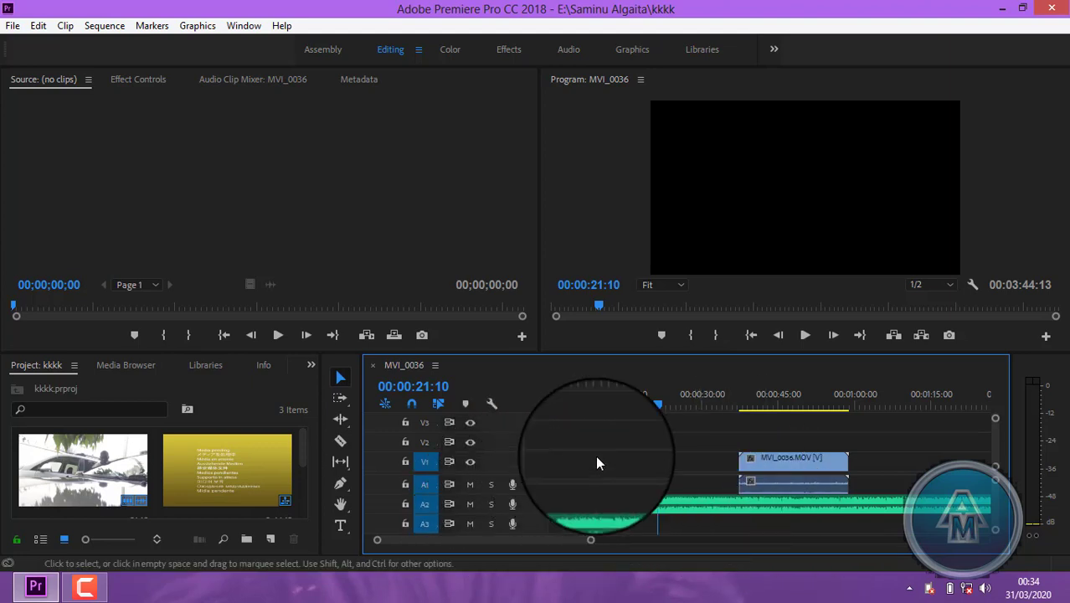
drag(663, 408, 632, 414)
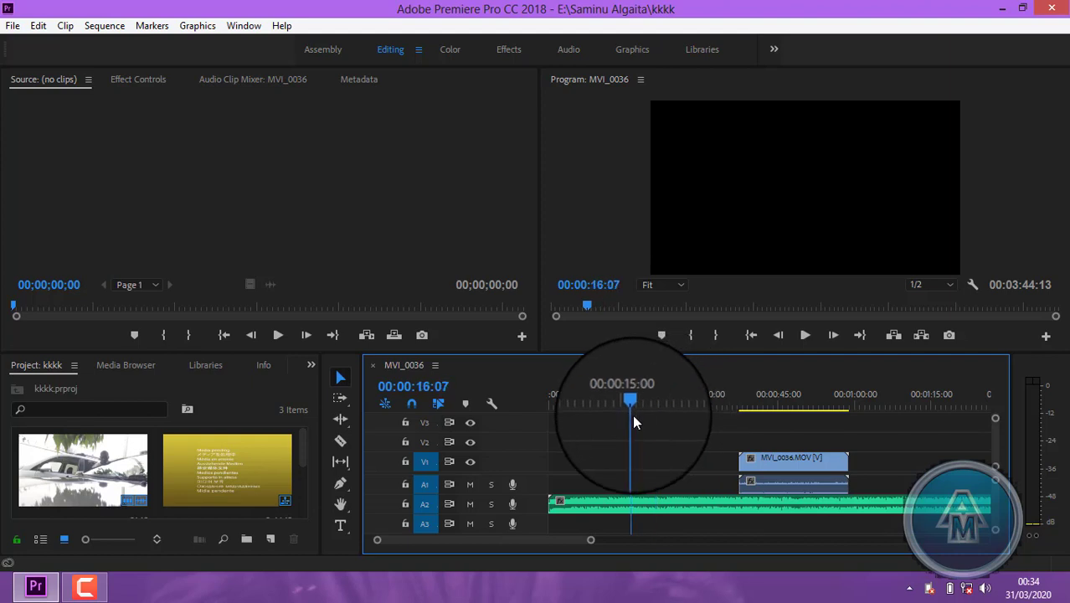
click(760, 457)
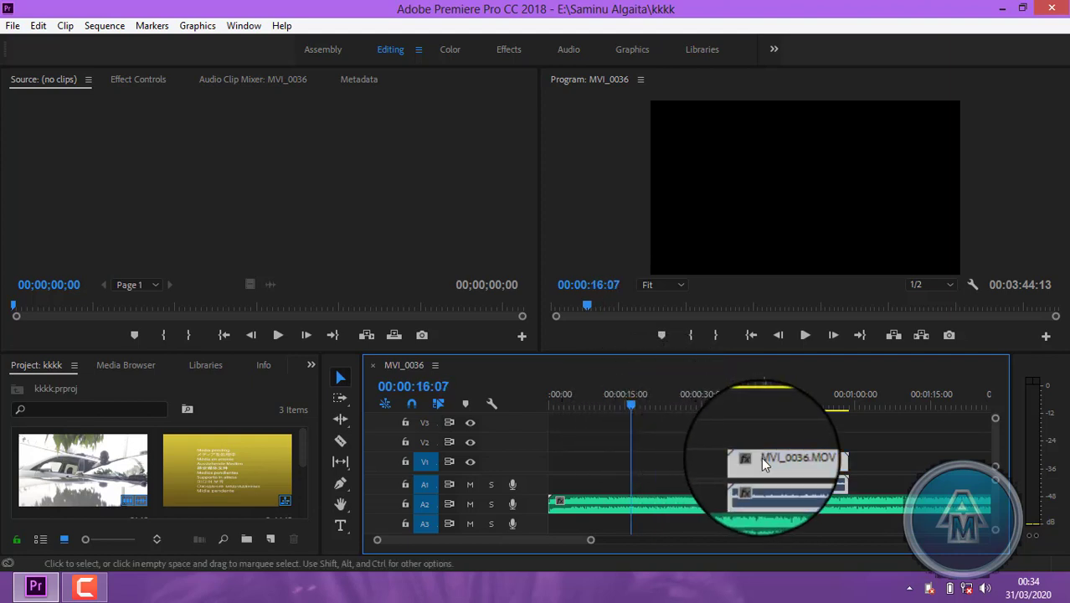
click(469, 504)
click(735, 403)
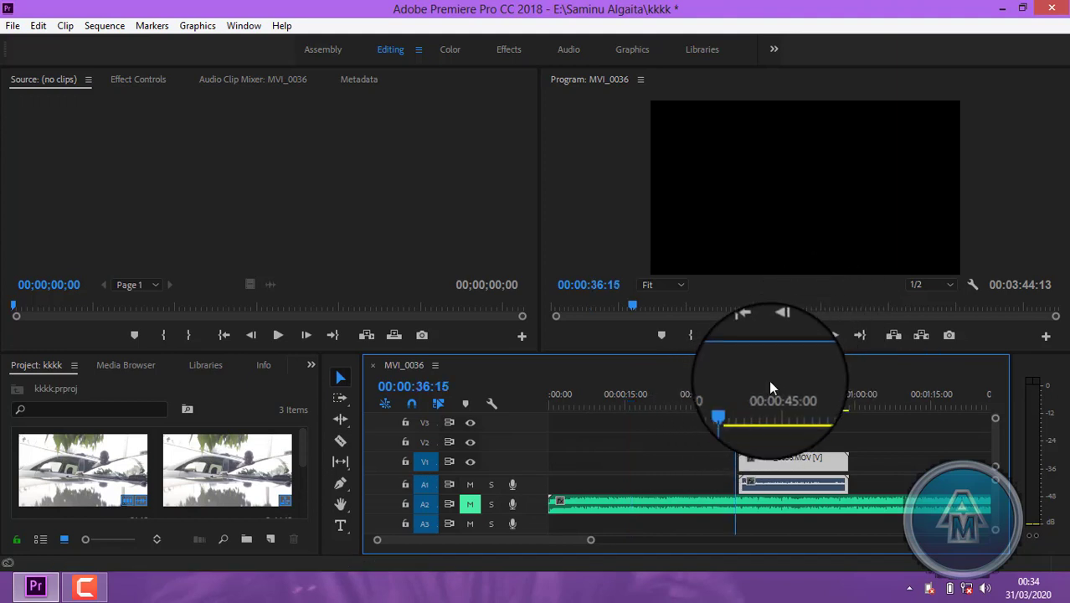
drag(775, 458, 635, 438)
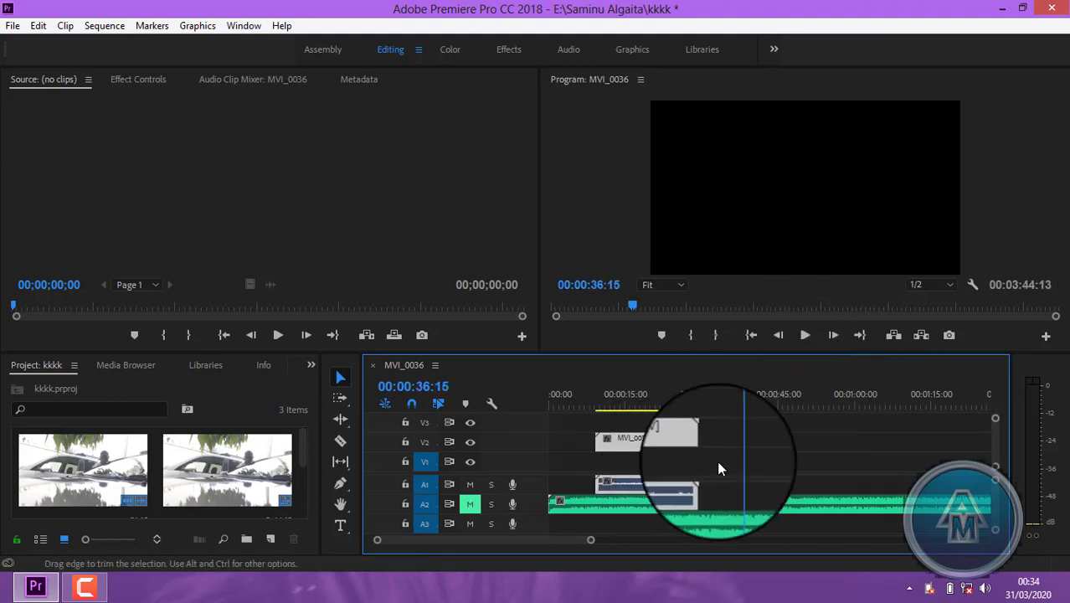
Play the sequence from 00:00:08:23 to about 00:00:14 to hear the camera's own audio
drag(732, 404, 595, 405)
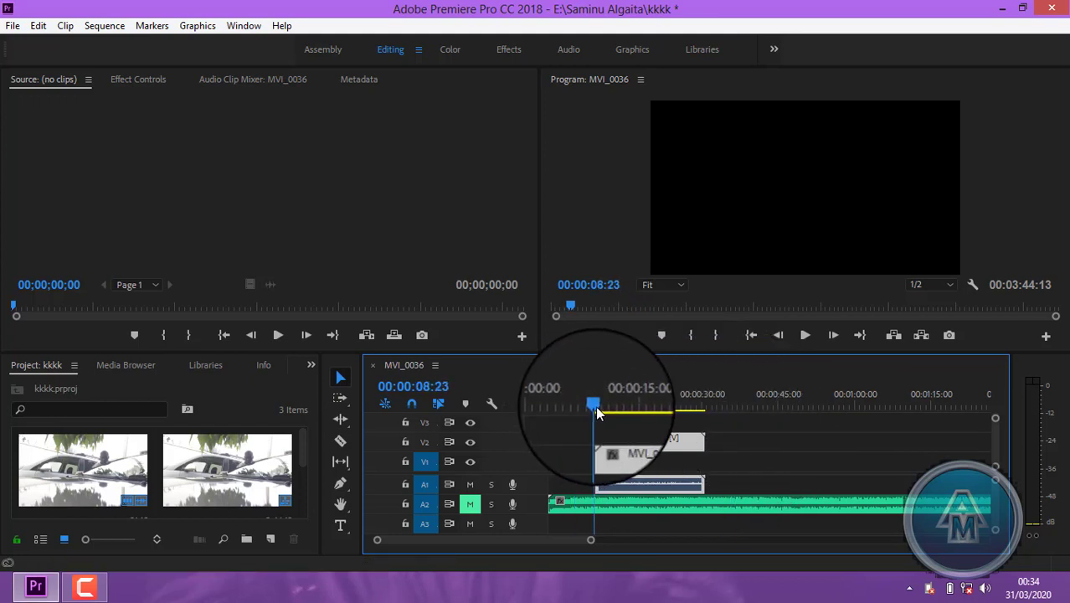
click(805, 334)
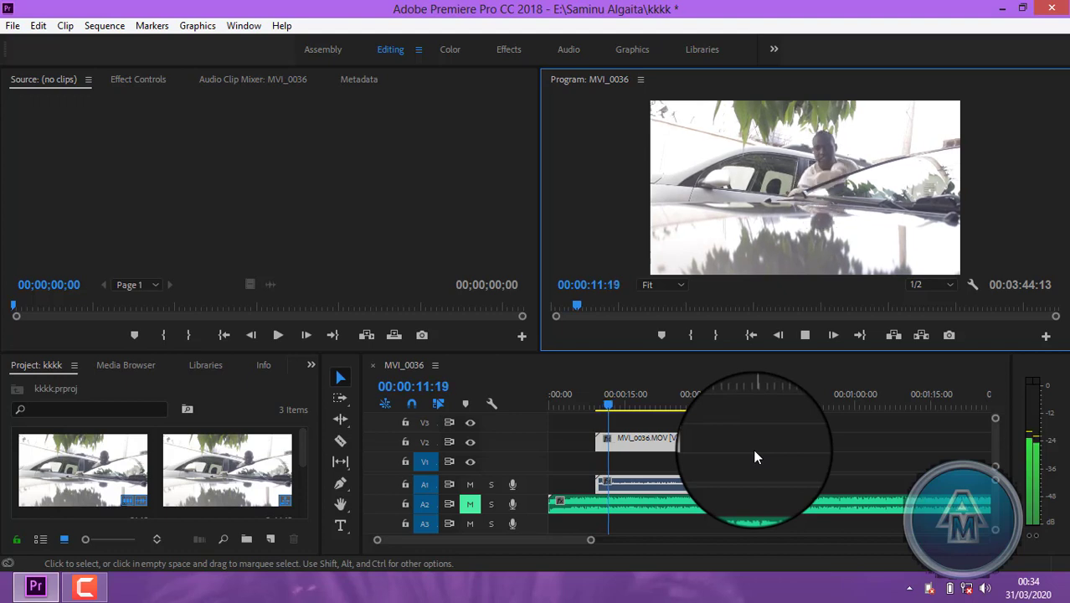
click(806, 335)
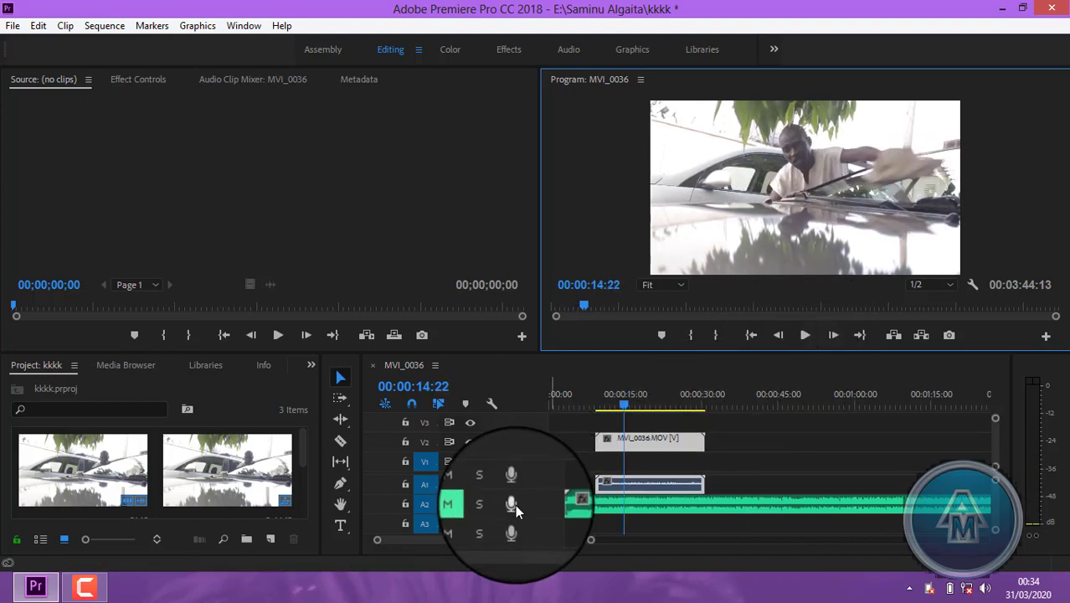
Mute audio track A1 and unmute audio track A2
click(469, 487)
click(470, 486)
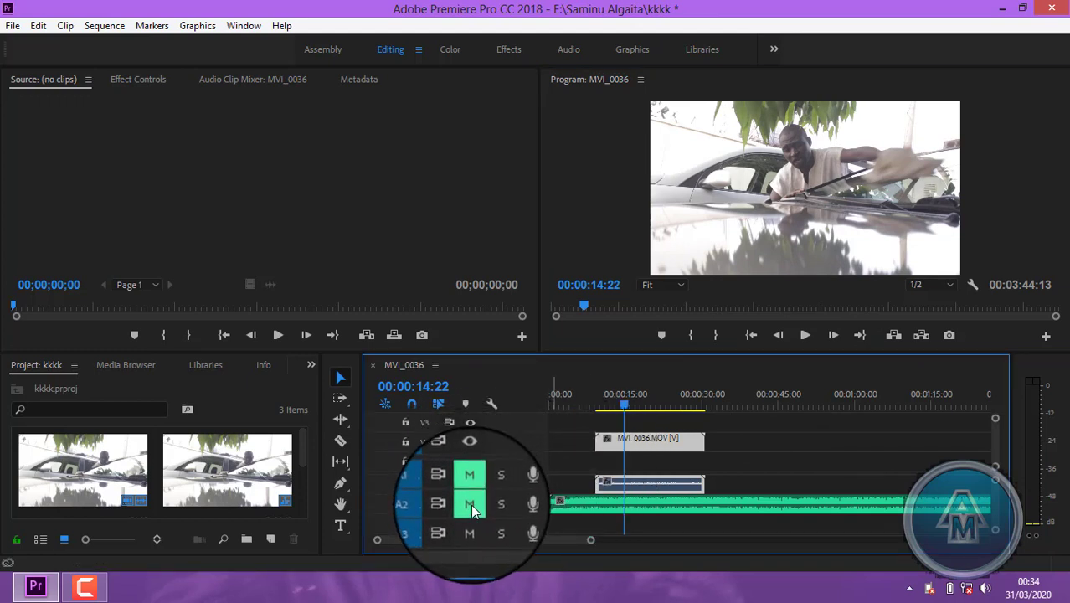
click(471, 504)
Play the sequence from the video clip's start to about 00:00:14 to check the picture against the A2 audio
click(571, 405)
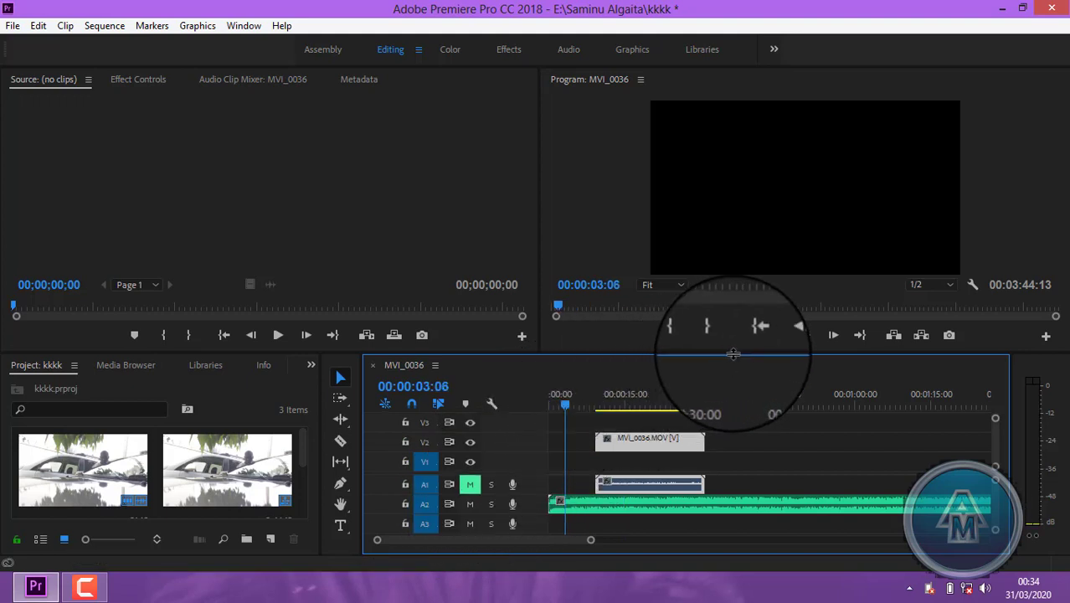
click(592, 406)
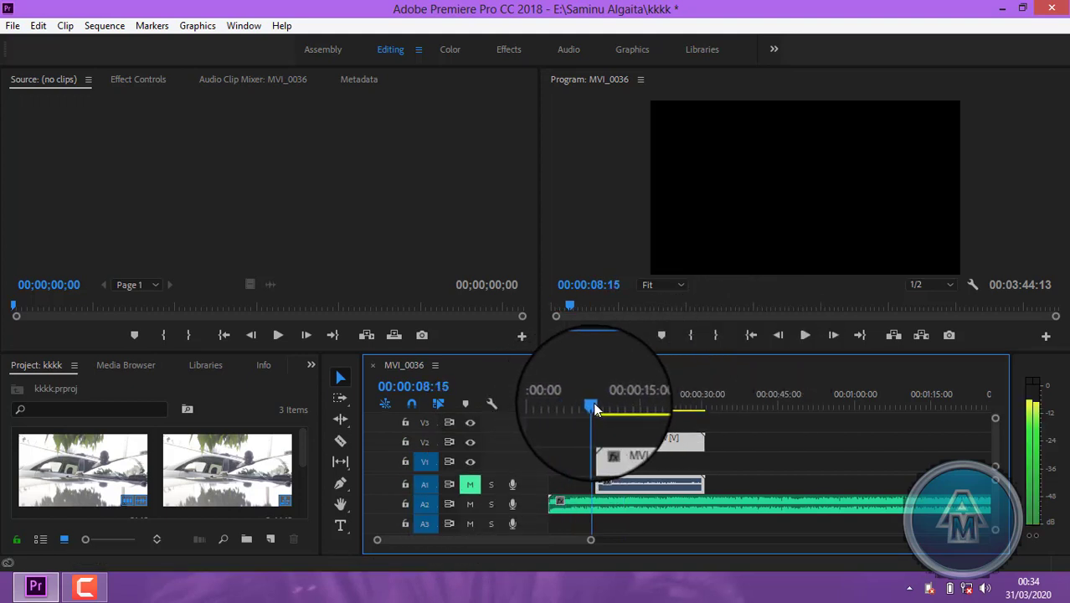
drag(593, 407, 595, 407)
click(805, 337)
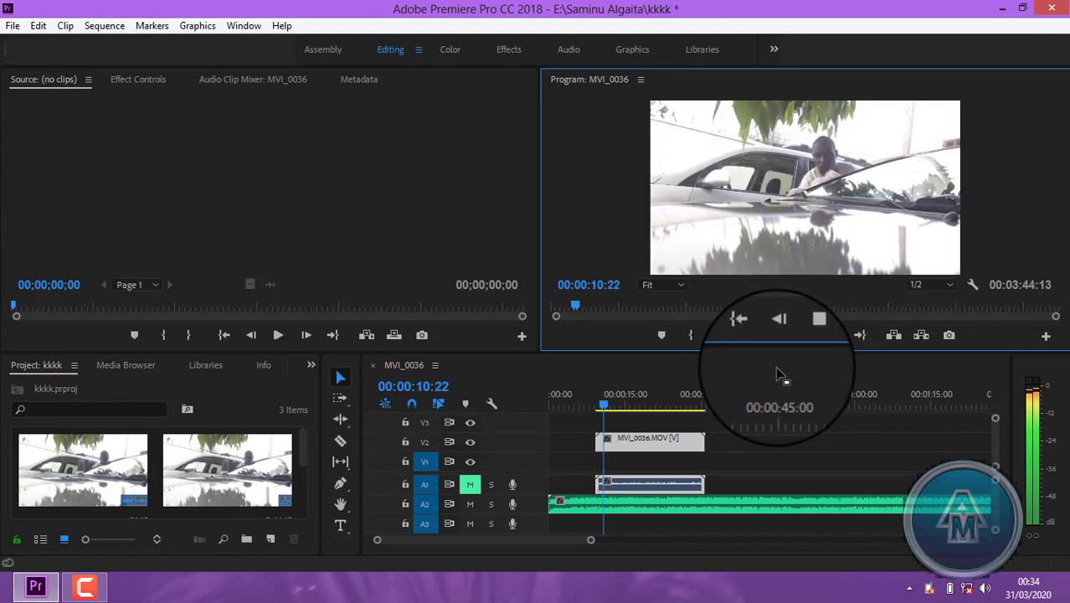
click(804, 335)
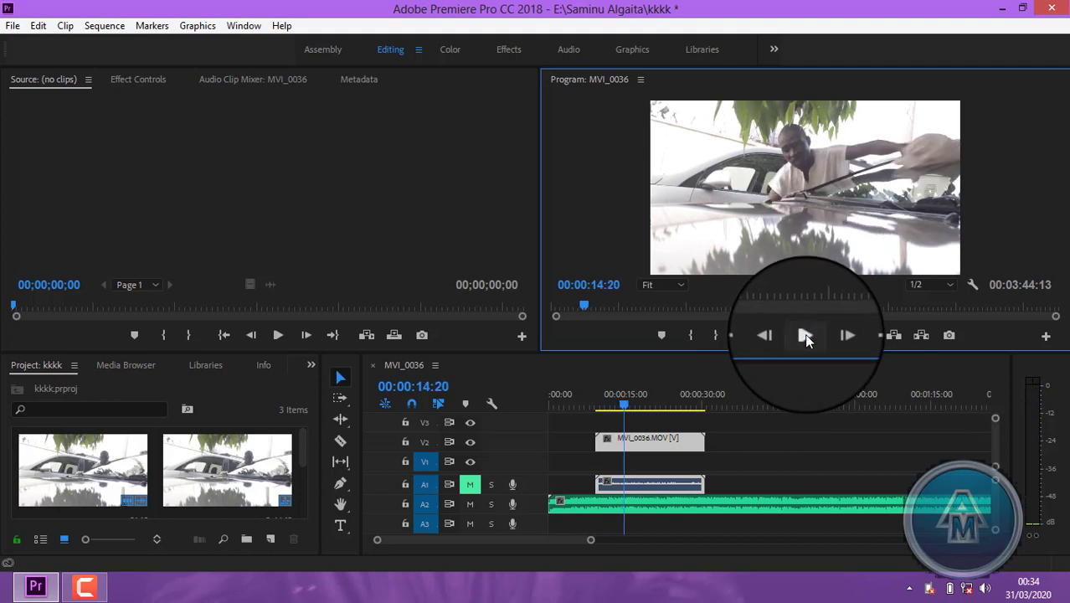
Move the MVI_0036.MOV clip on V2 so that it starts at 00:00:14:19
click(624, 409)
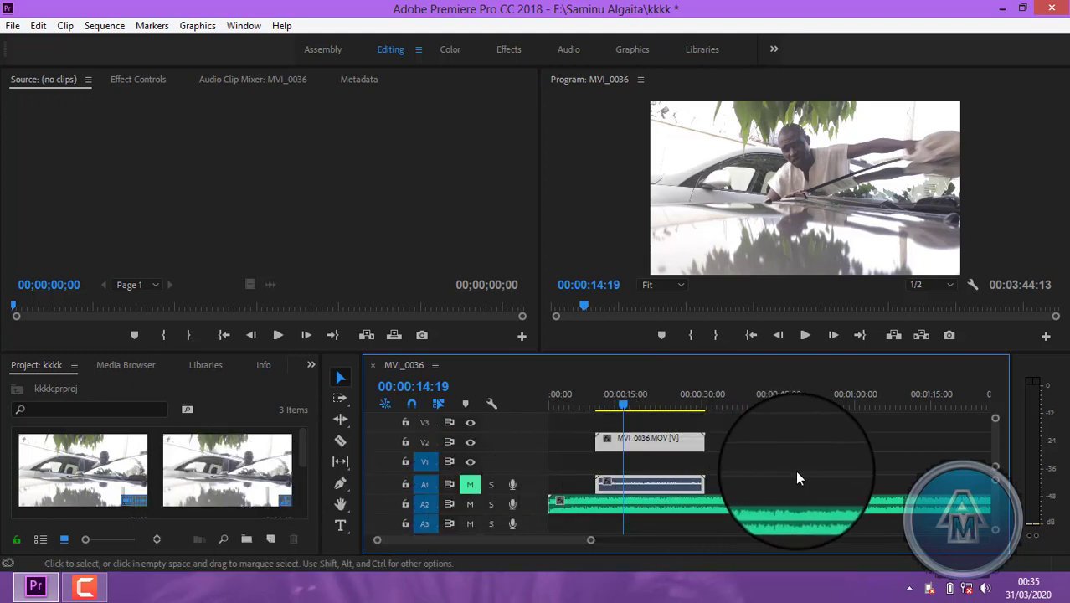
mouse_move(648, 441)
mouse_down()
mouse_move(636, 440)
mouse_move(692, 433)
mouse_move(724, 452)
mouse_move(665, 441)
mouse_up()
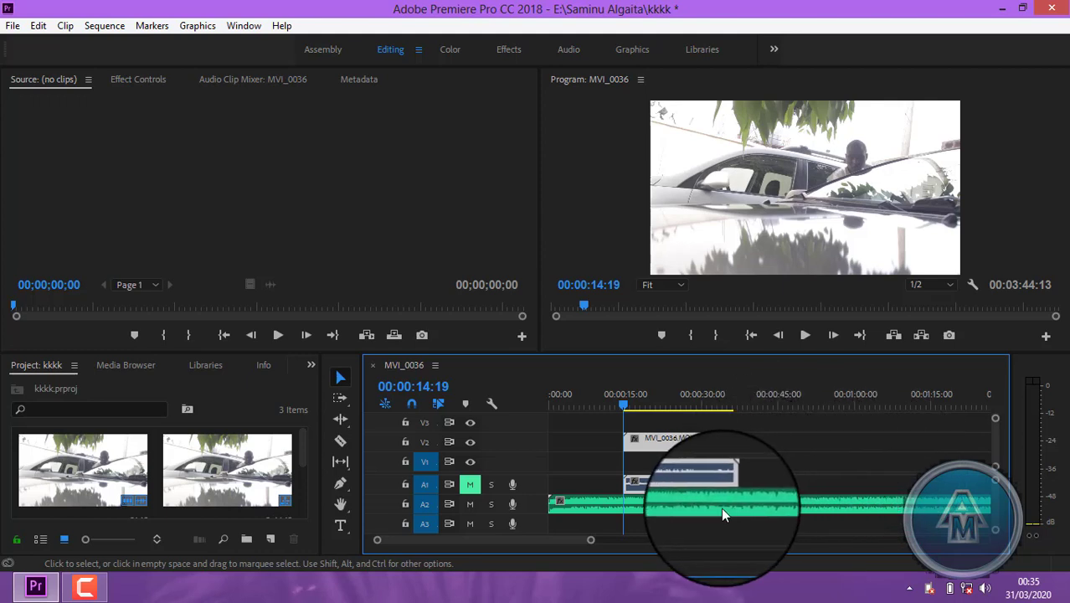
Select the MVI_0036.MOV clip together with the A2 audio clip and synchronize them by audio using track channel 1
drag(700, 506, 692, 503)
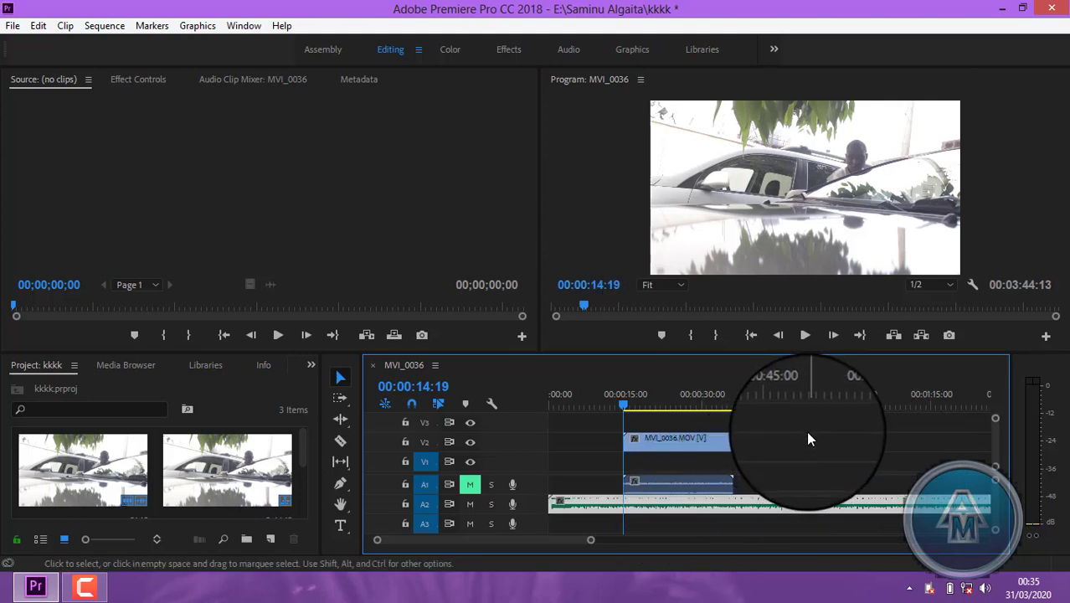
drag(803, 432, 800, 487)
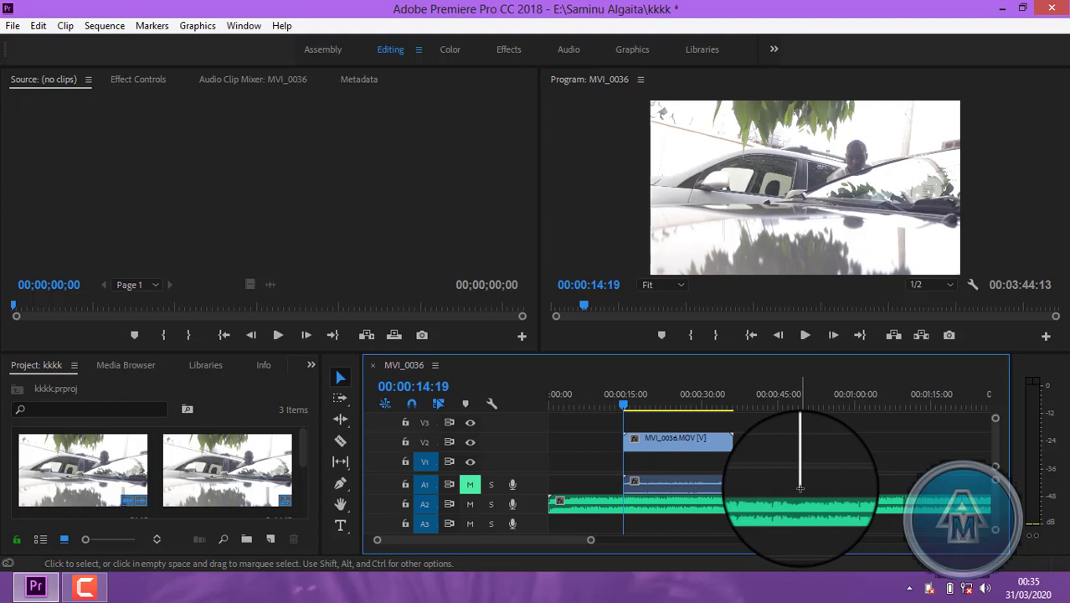
drag(800, 489, 798, 492)
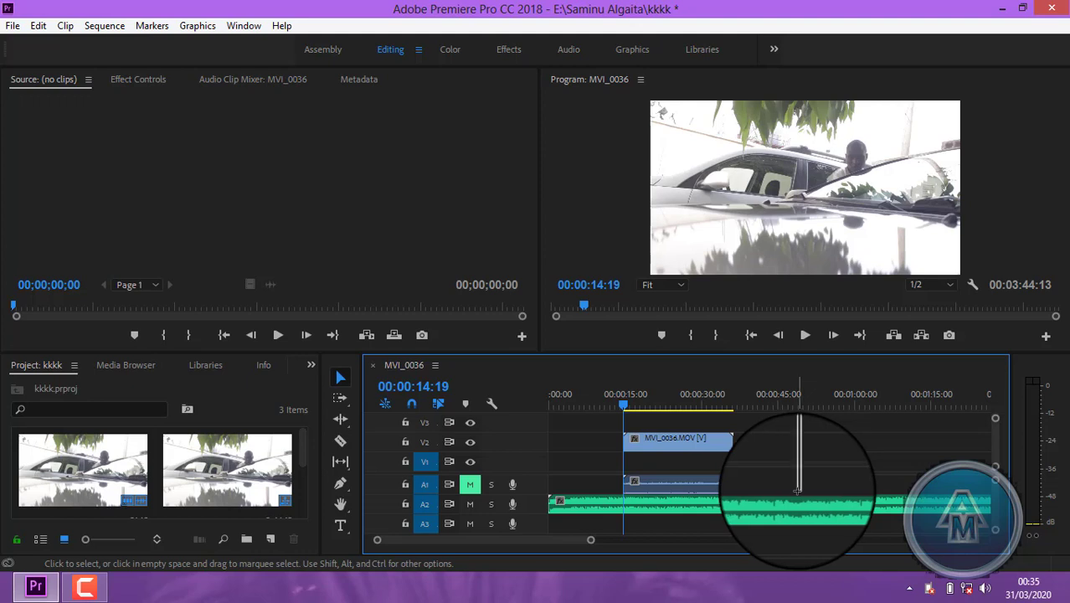
drag(797, 491, 793, 490)
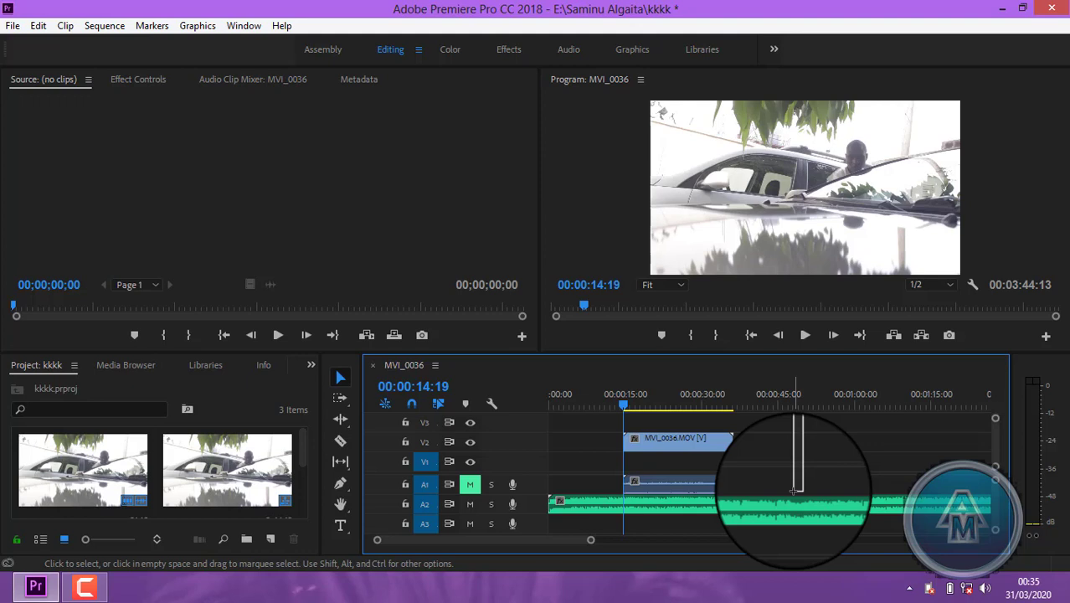
drag(794, 491, 633, 538)
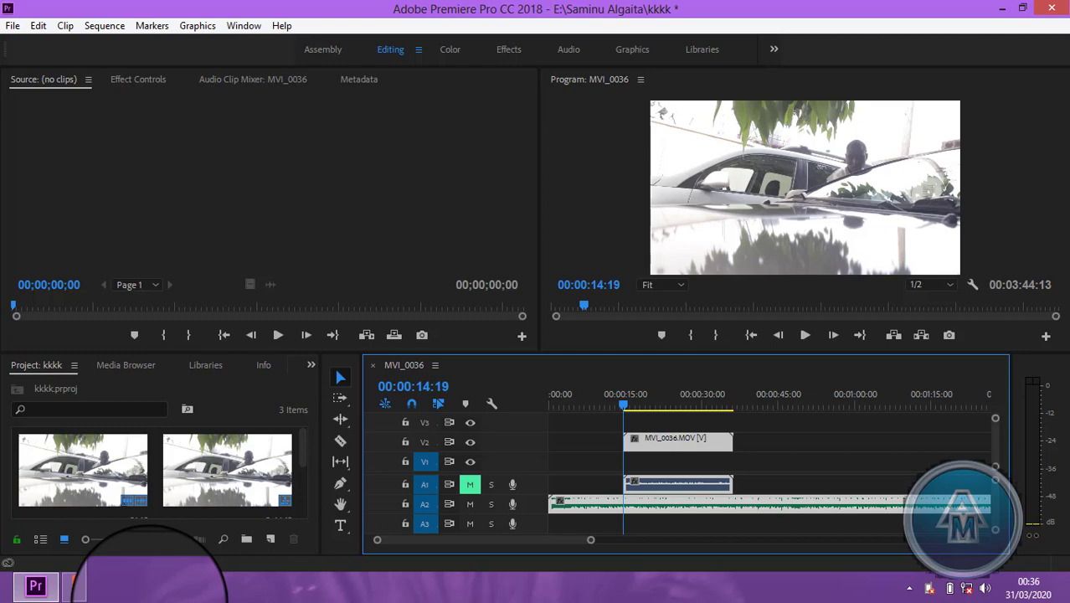
right_click(705, 497)
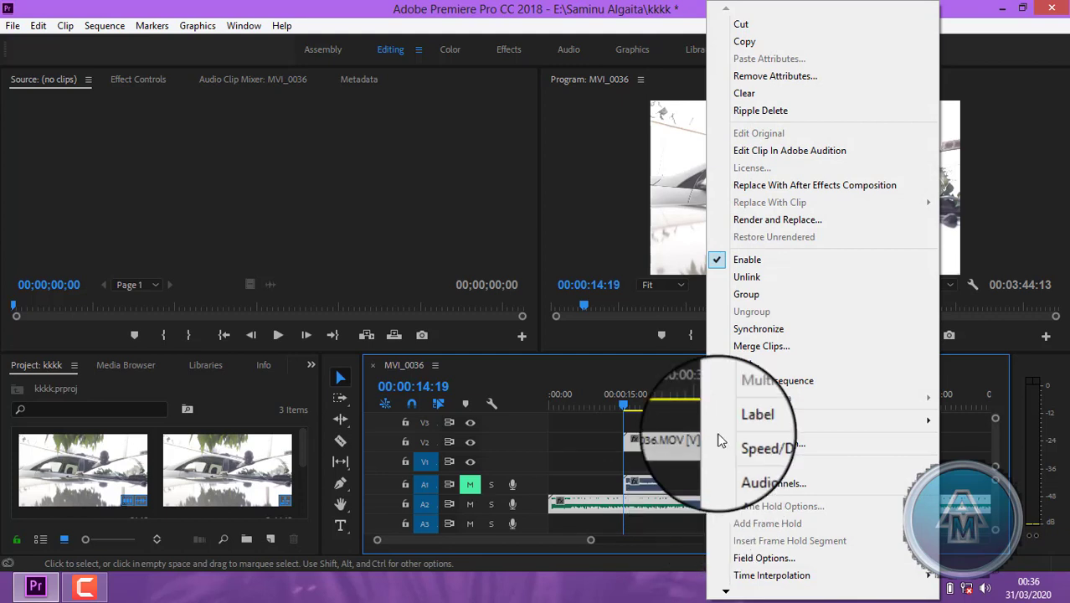
click(777, 330)
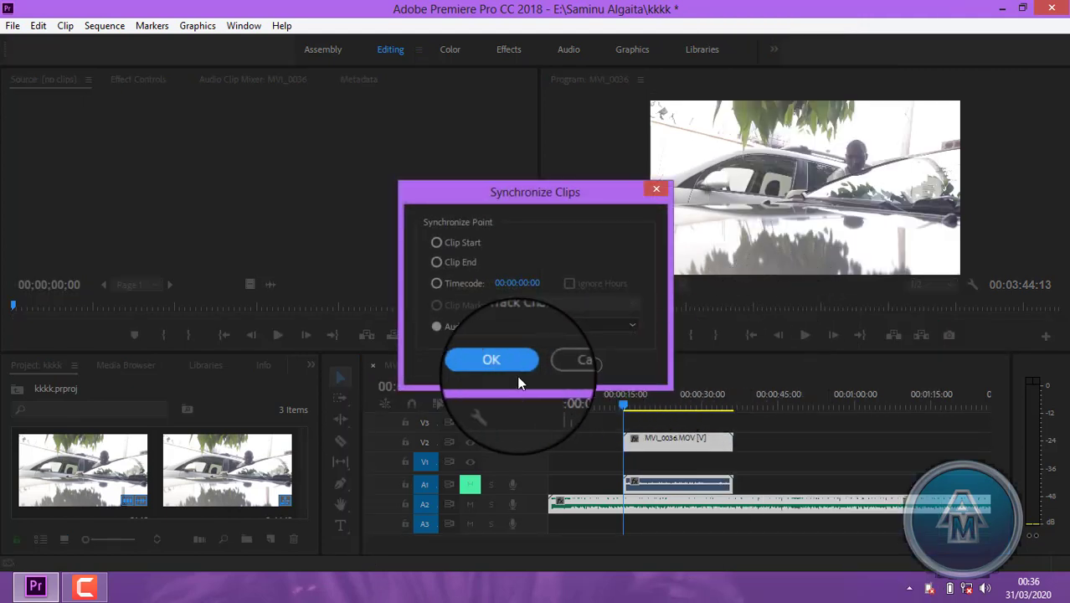
click(436, 328)
click(610, 319)
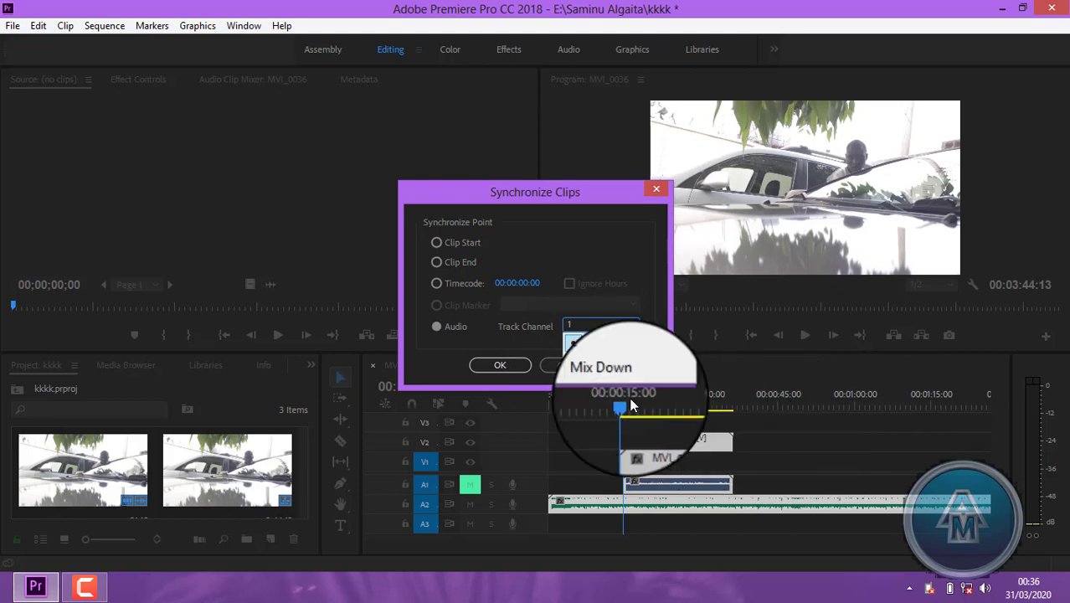
click(509, 364)
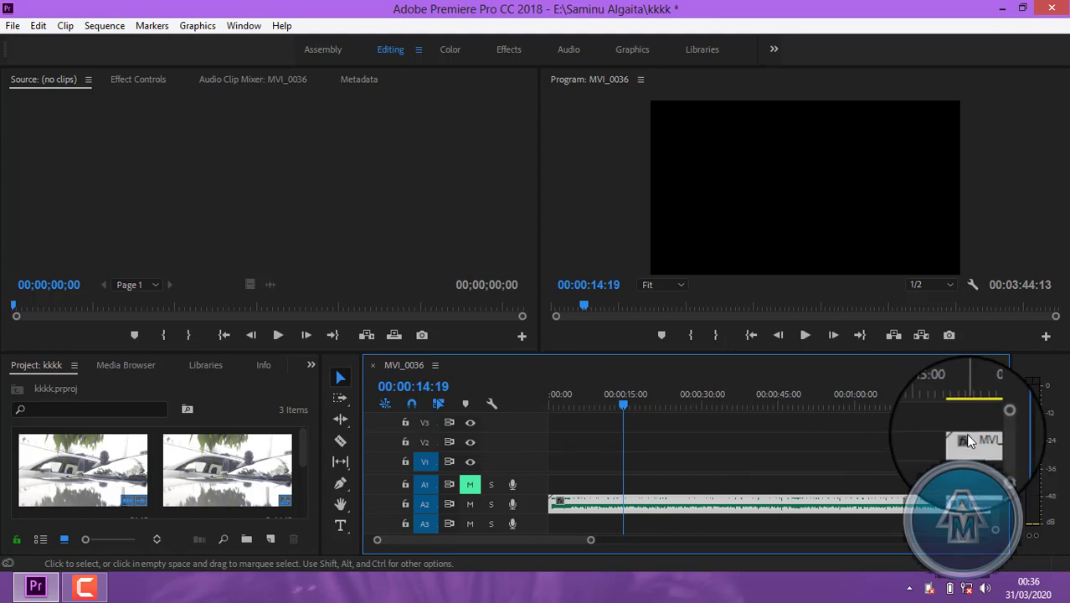
Play the synchronized MVI_0036.MOV clip from its start to about 00:01:33 to check the sync
drag(556, 543, 575, 560)
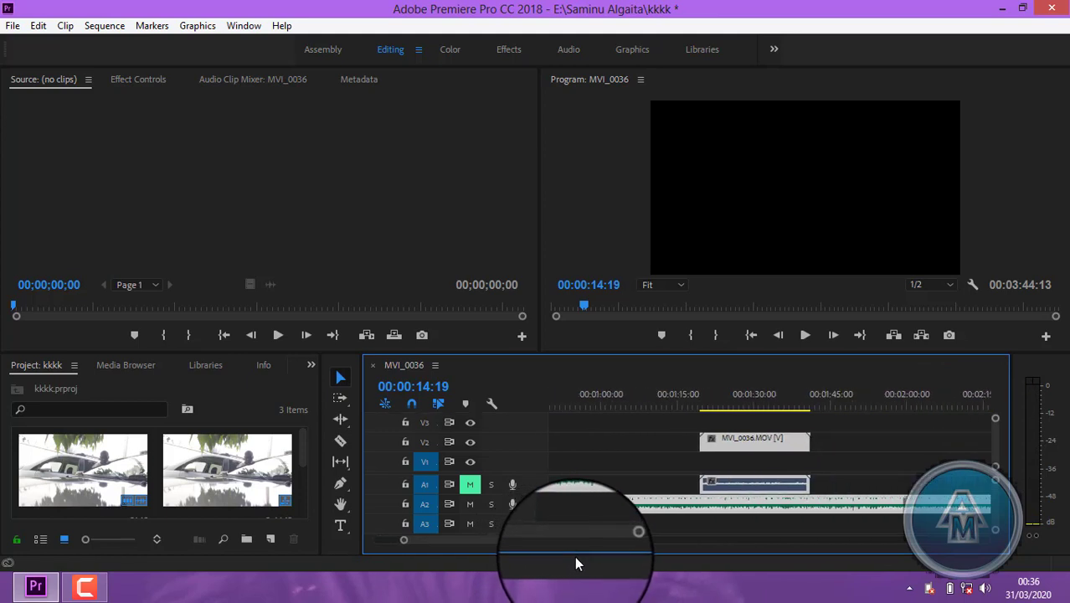
drag(690, 405, 679, 399)
click(801, 333)
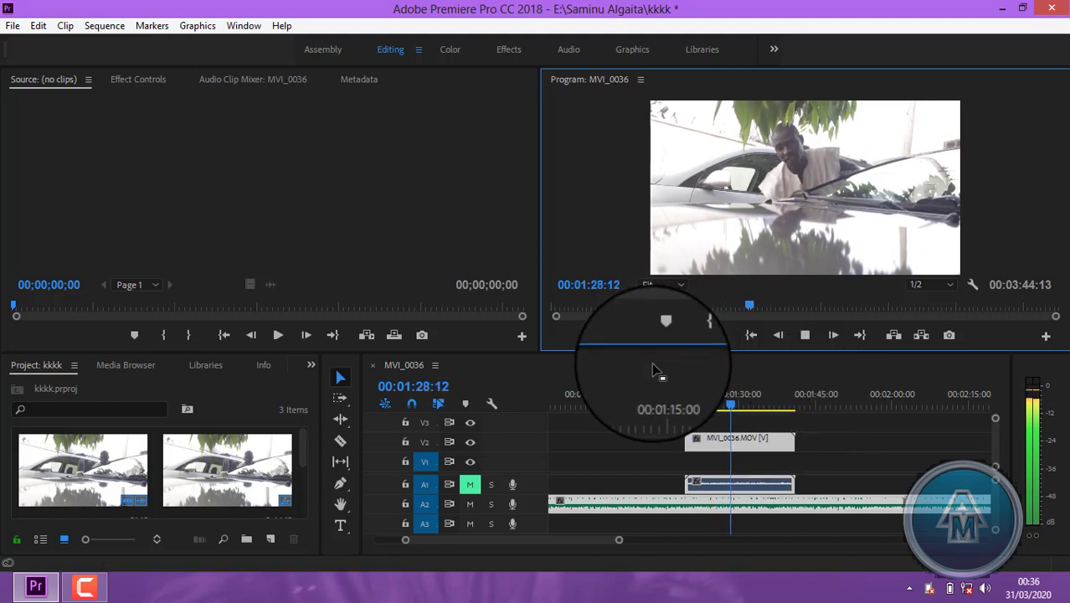
click(805, 341)
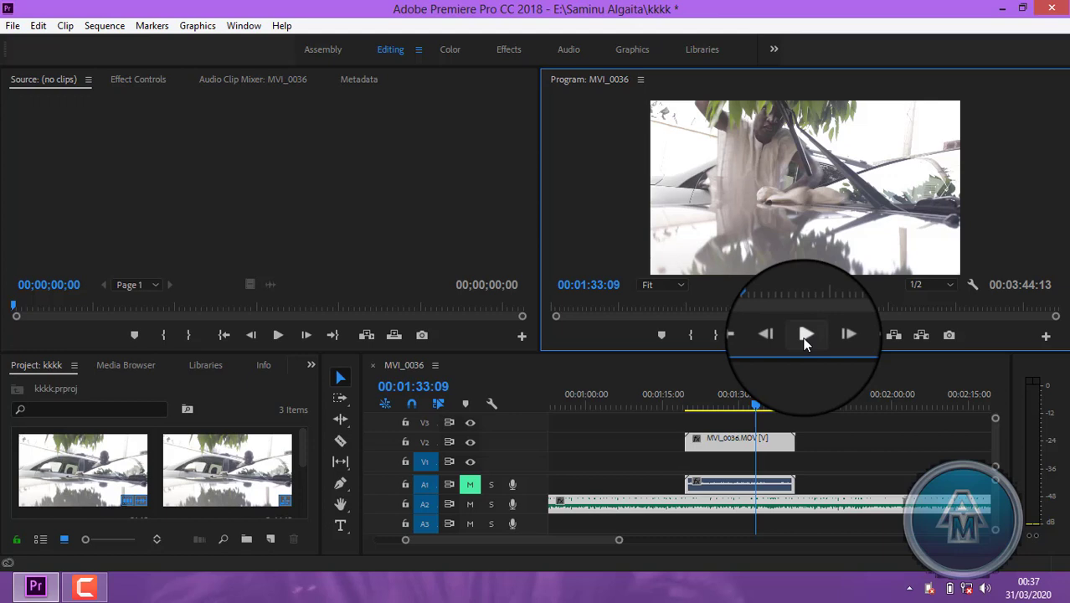
Unlink the video and audio of the MVI_0036.MOV clip and select only its audio on A1
right_click(751, 484)
click(739, 531)
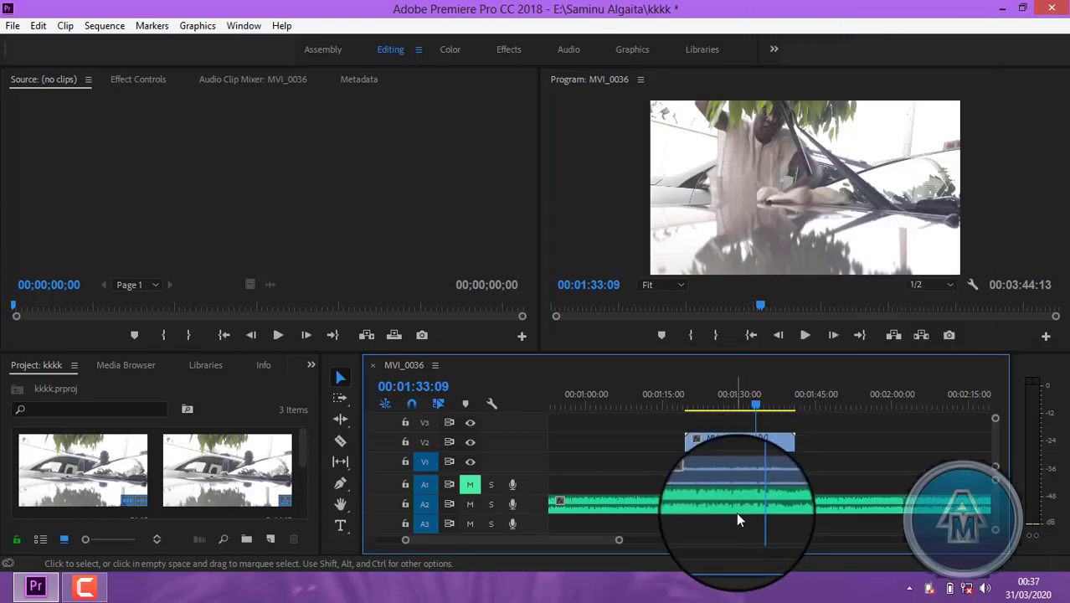
right_click(744, 485)
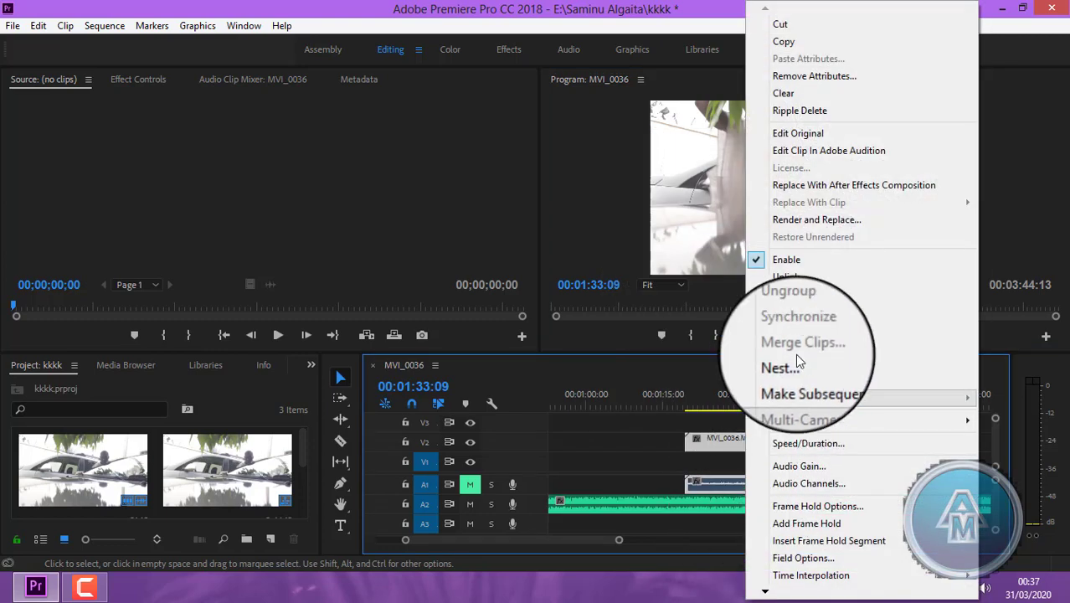
click(800, 280)
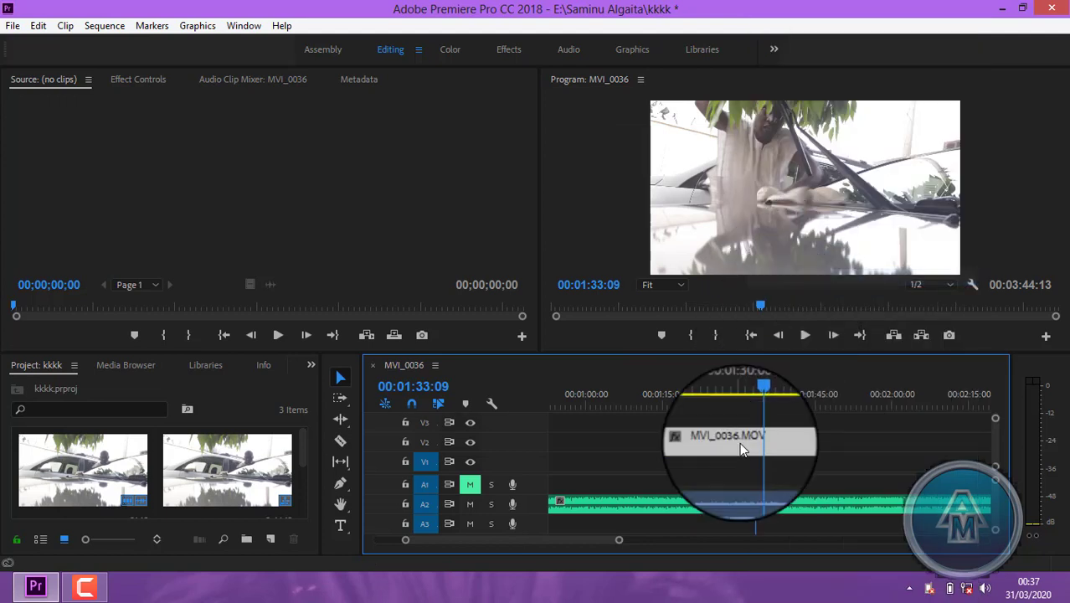
drag(744, 483, 743, 440)
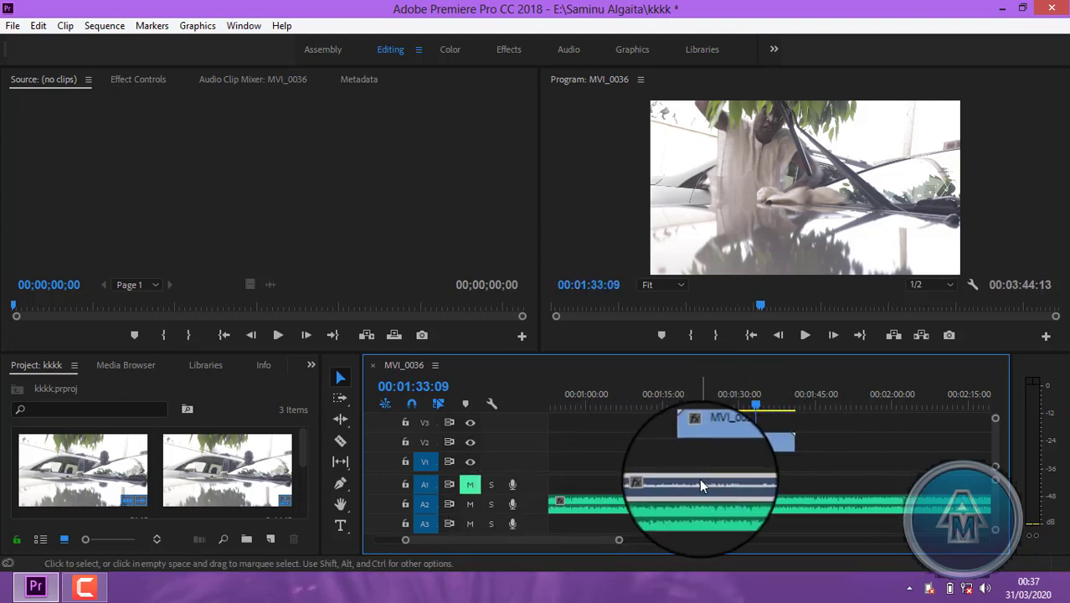
drag(699, 478, 738, 483)
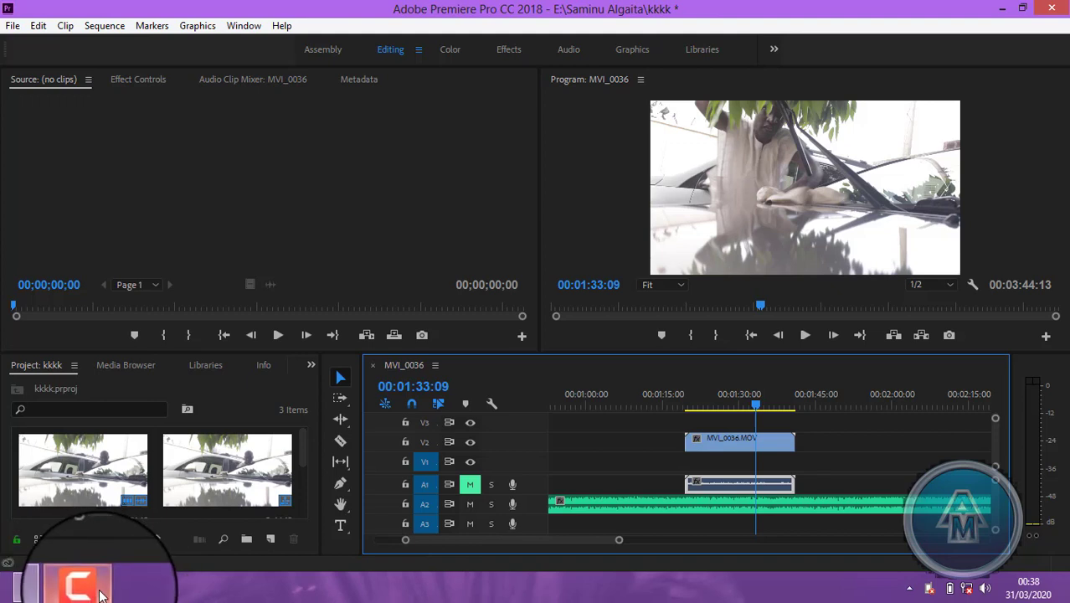
mouse_move(97, 590)
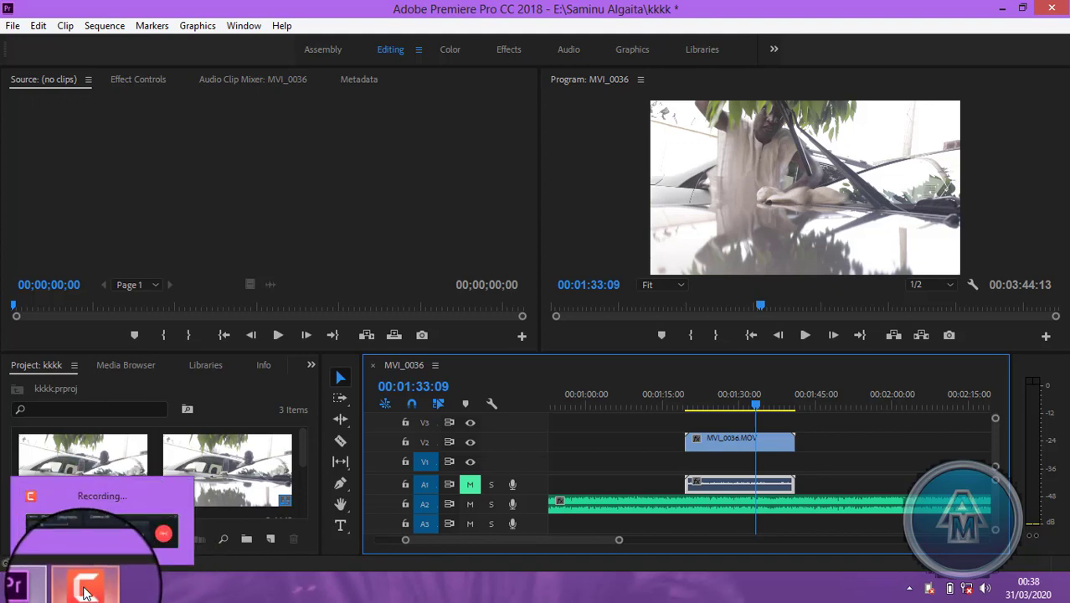